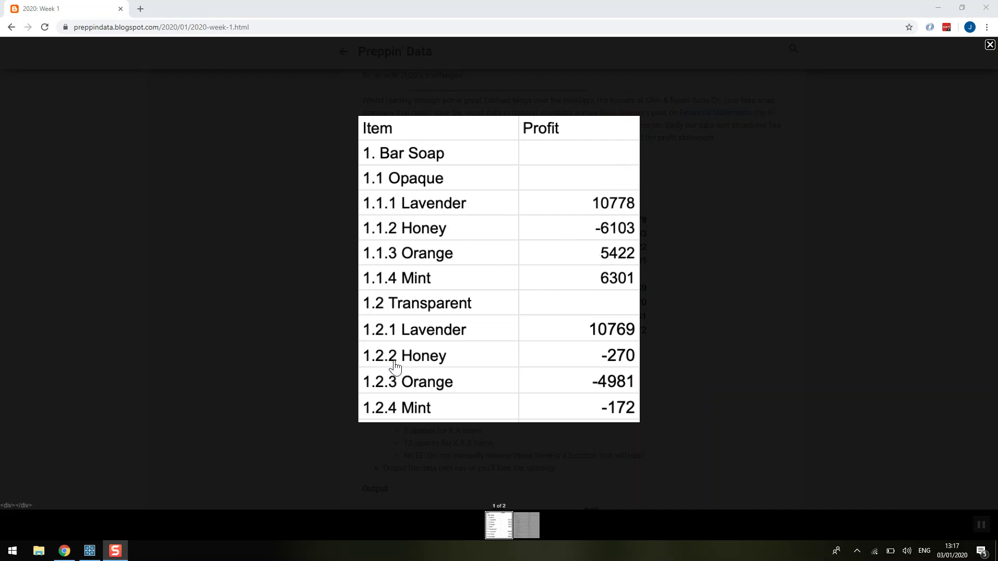
# Compare the target profit statement image with the raw soap input table, then return to Tableau Prep.
pyautogui.click(517, 535)
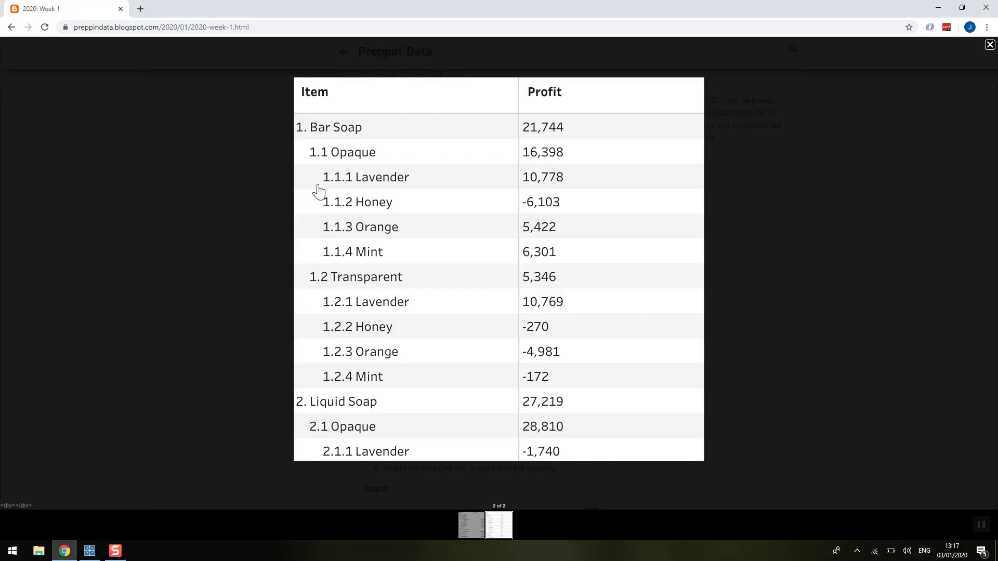
pyautogui.click(318, 256)
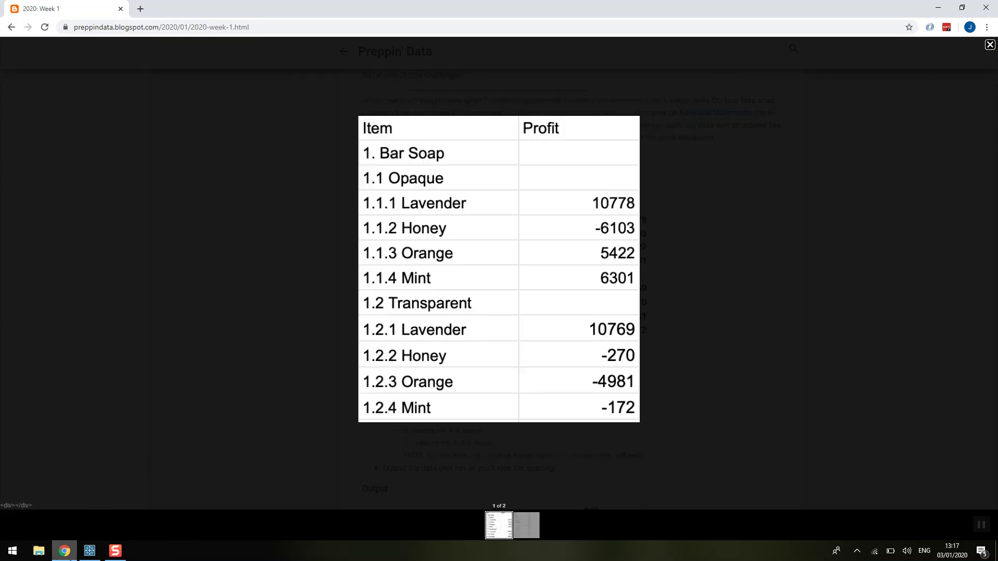
pyautogui.click(90, 551)
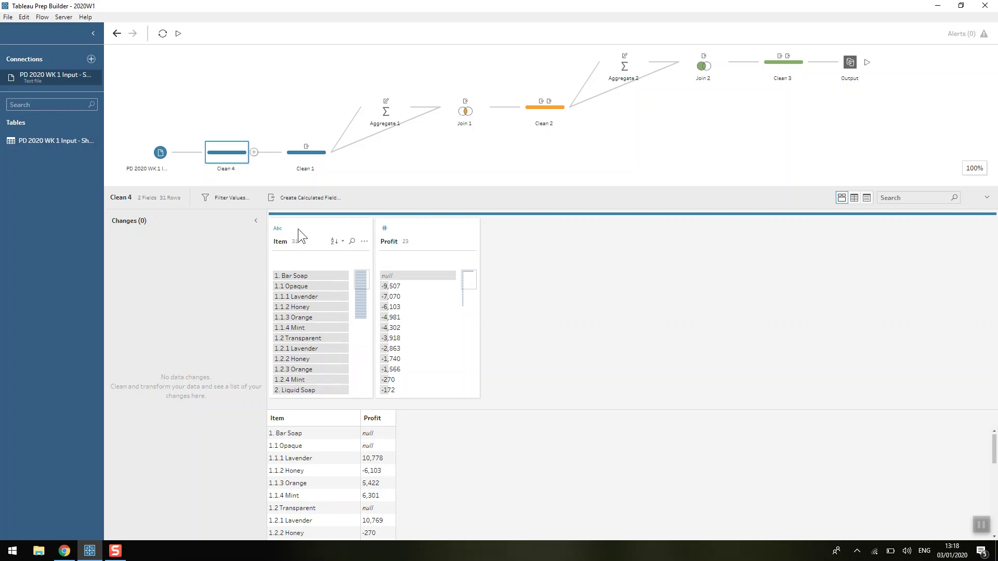
# Show the Clean 1 step with its X Item field, left([Item],1), beside Item and Profit.
pyautogui.click(300, 158)
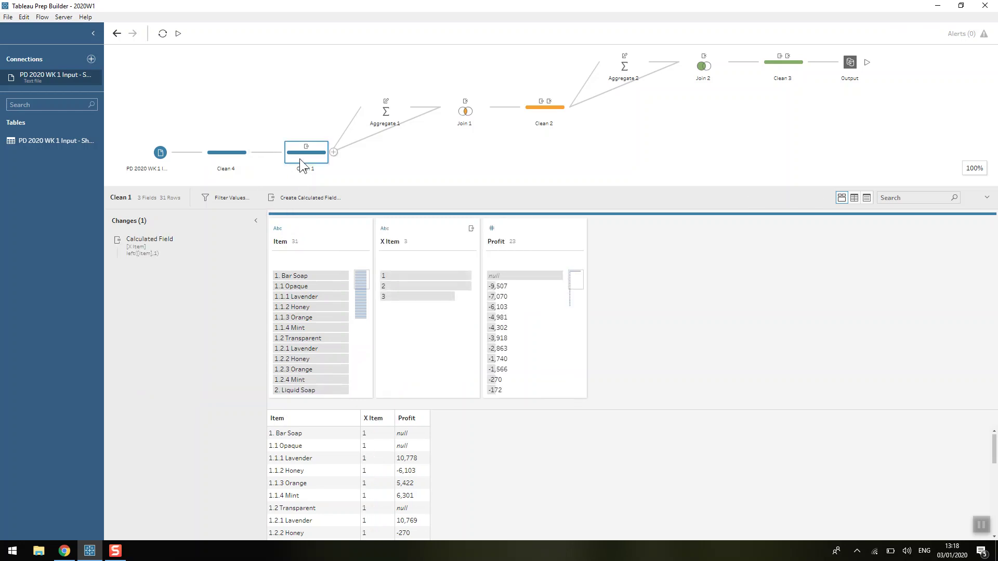
pyautogui.doubleClick(195, 250)
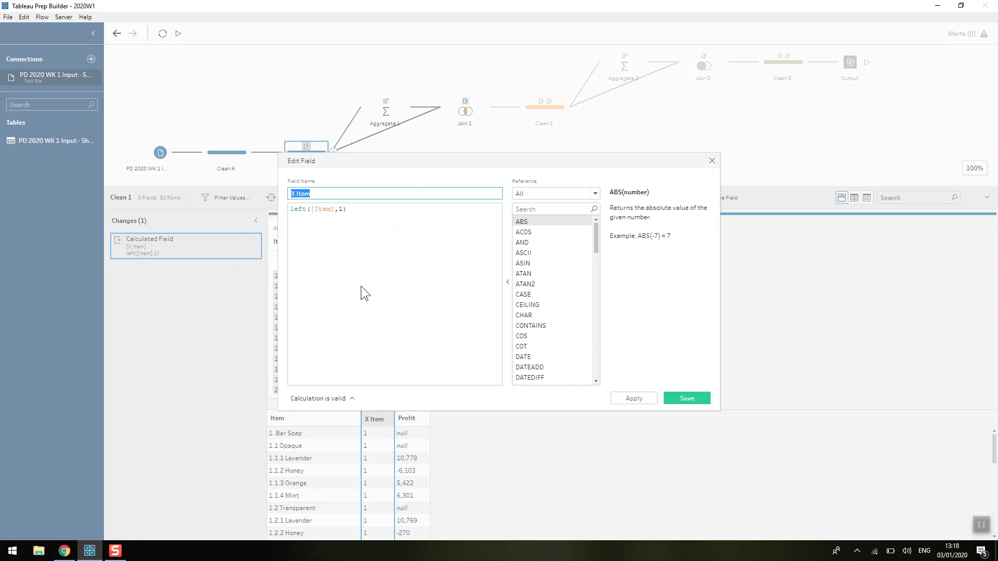
pyautogui.click(331, 194)
pyautogui.click(381, 208)
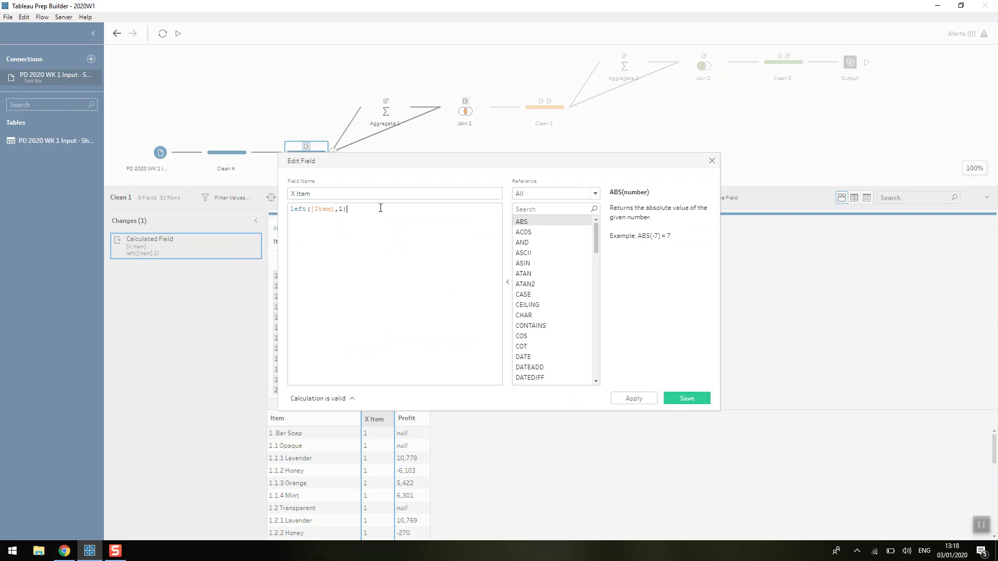
pyautogui.click(686, 399)
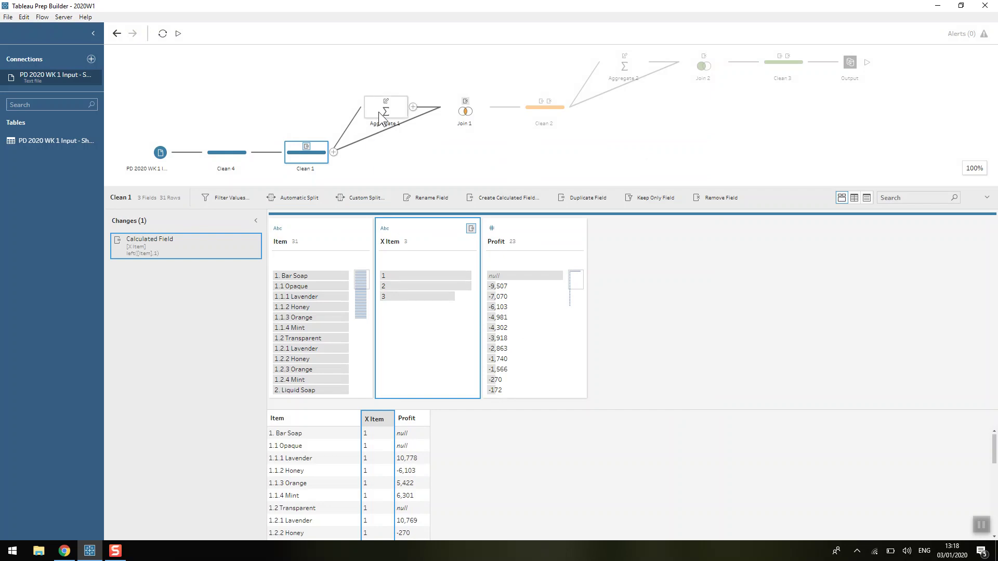
pyautogui.click(379, 111)
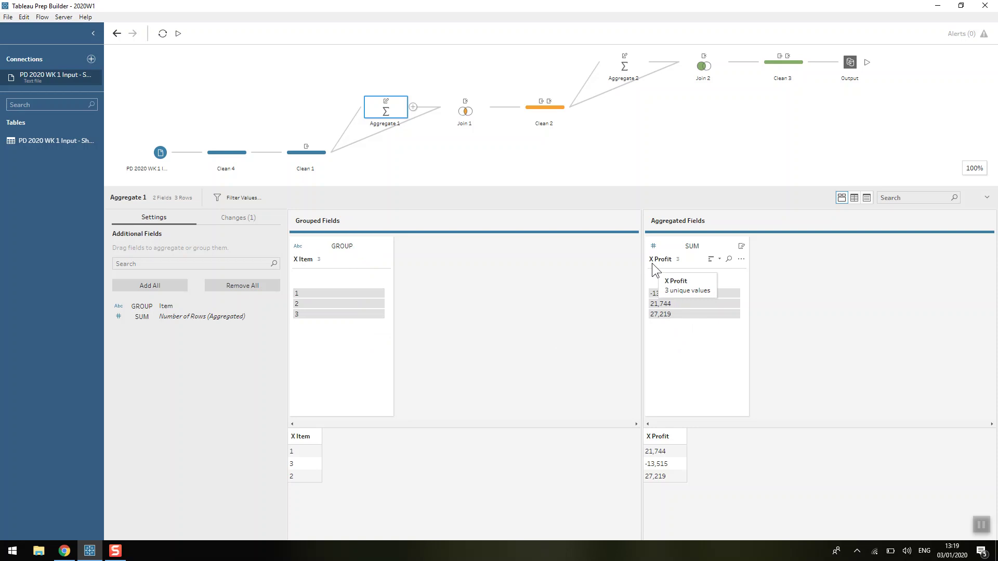
# Move from Aggregate 1's three top-level totals to the Join 1 step joining rows with totals.
pyautogui.click(469, 117)
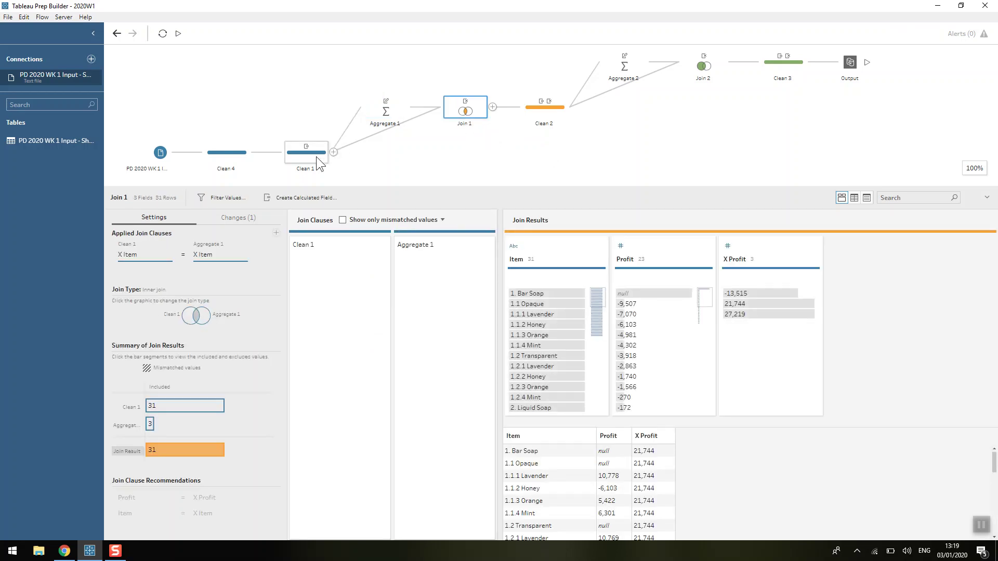
# Review Join 1's 31-row inner join on X Item, then bring up Clean 2.
pyautogui.moveTo(210, 401)
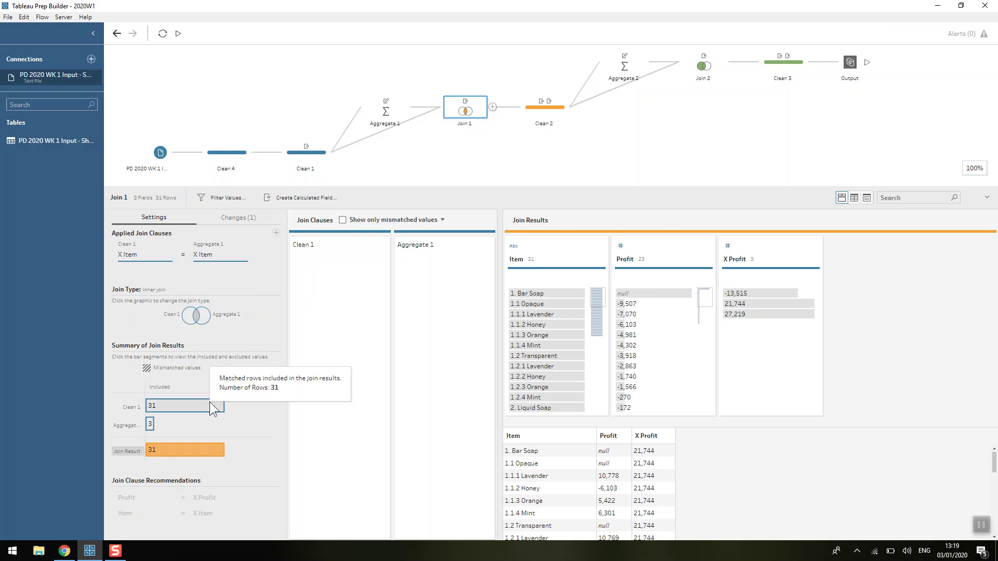
pyautogui.moveTo(208, 447)
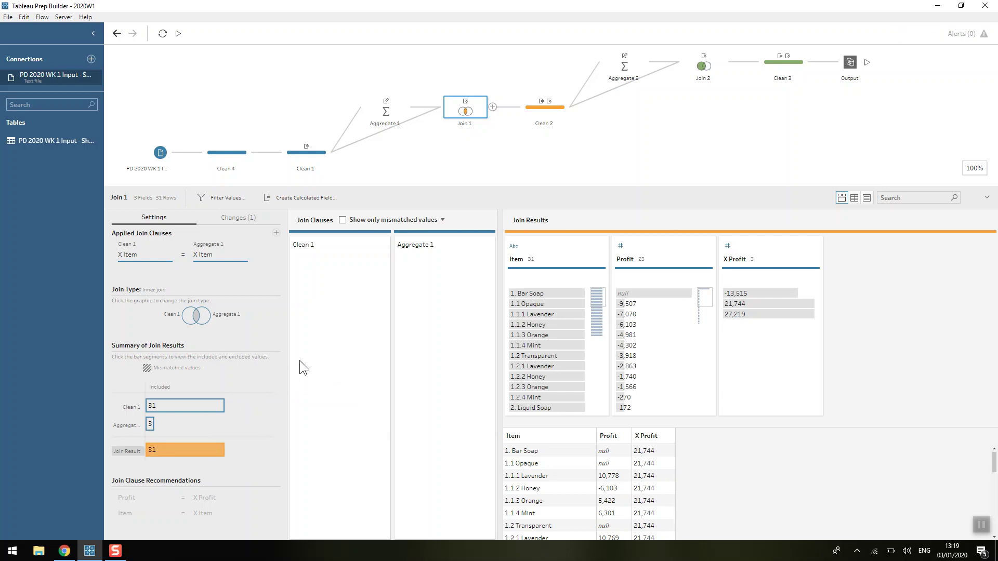
pyautogui.click(537, 116)
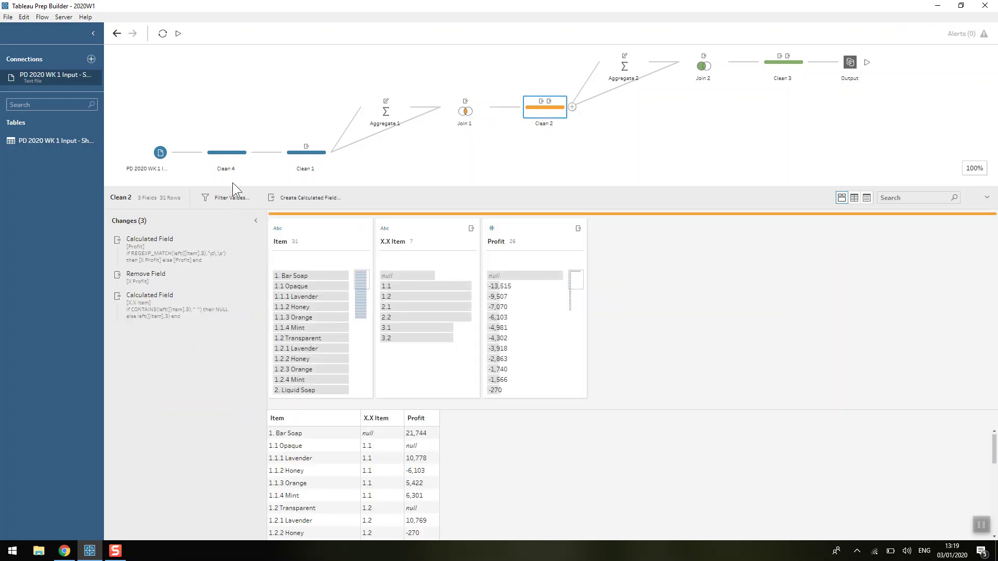
# Open Clean 2's REGEXP_MATCH Profit formula that substitutes X Profit on top-level rows.
pyautogui.doubleClick(180, 242)
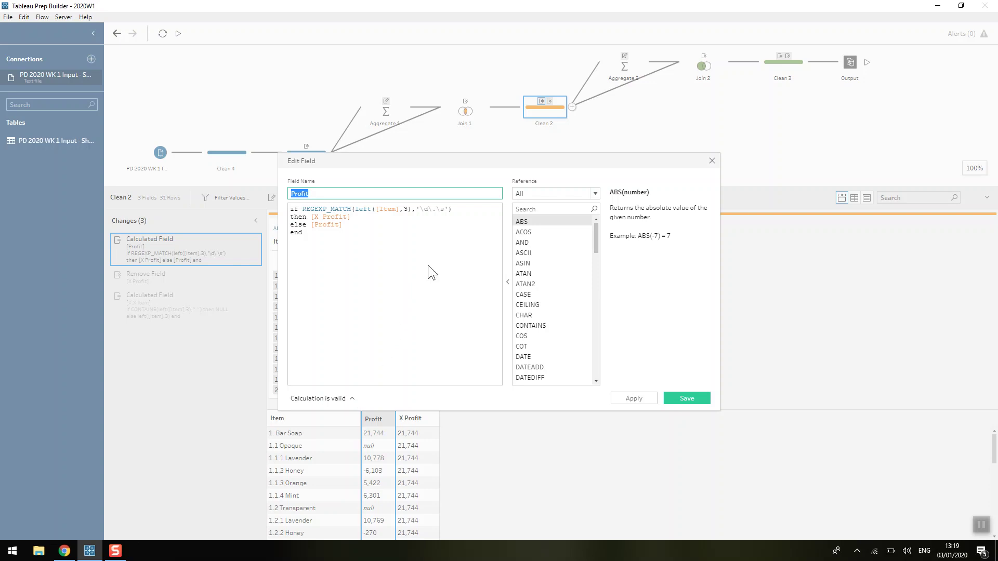
pyautogui.click(464, 211)
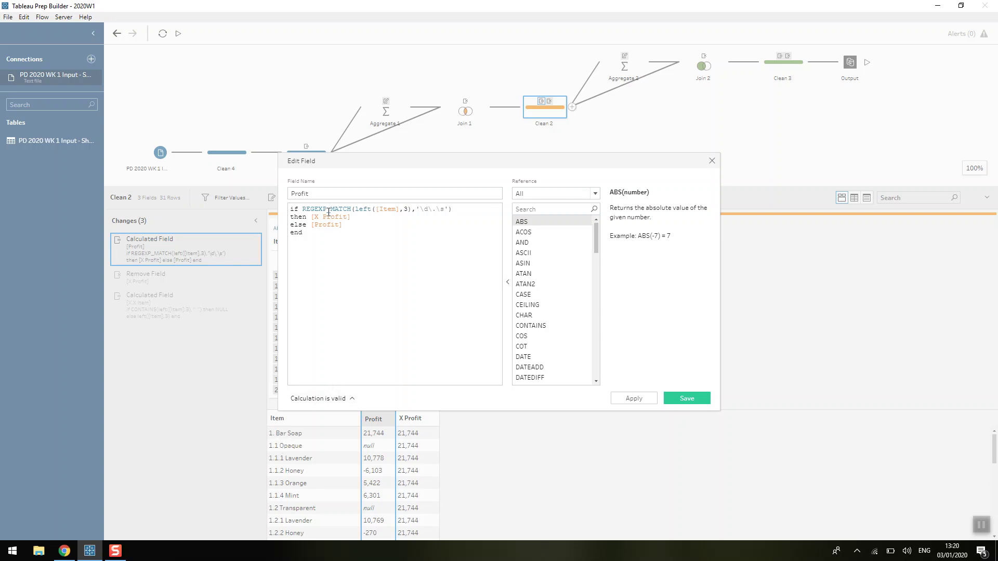
pyautogui.moveTo(355, 210); pyautogui.dragTo(412, 210)
pyautogui.click(413, 211)
pyautogui.click(450, 209)
pyautogui.click(373, 224)
pyautogui.click(370, 196)
pyautogui.doubleClick(371, 196)
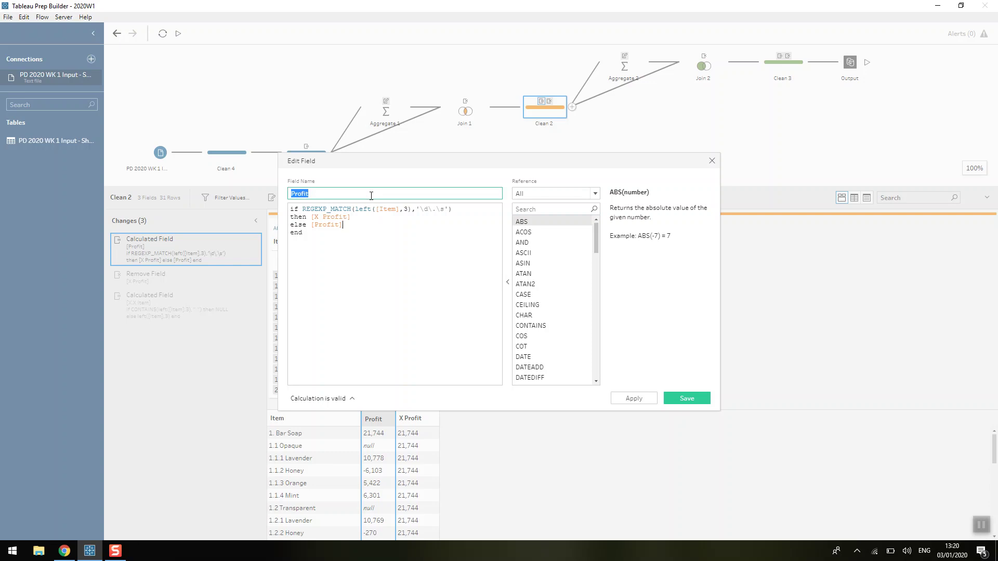
pyautogui.click(371, 196)
pyautogui.click(704, 400)
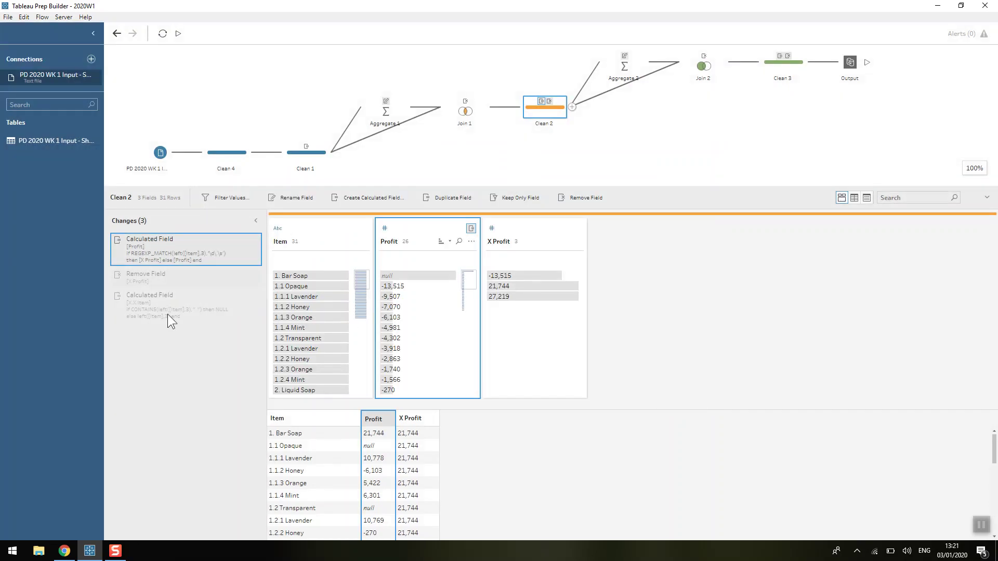
# Check Clean 2 after removing X Profit, with 1. Bar Soap's Profit filled as 21,744.
pyautogui.click(136, 277)
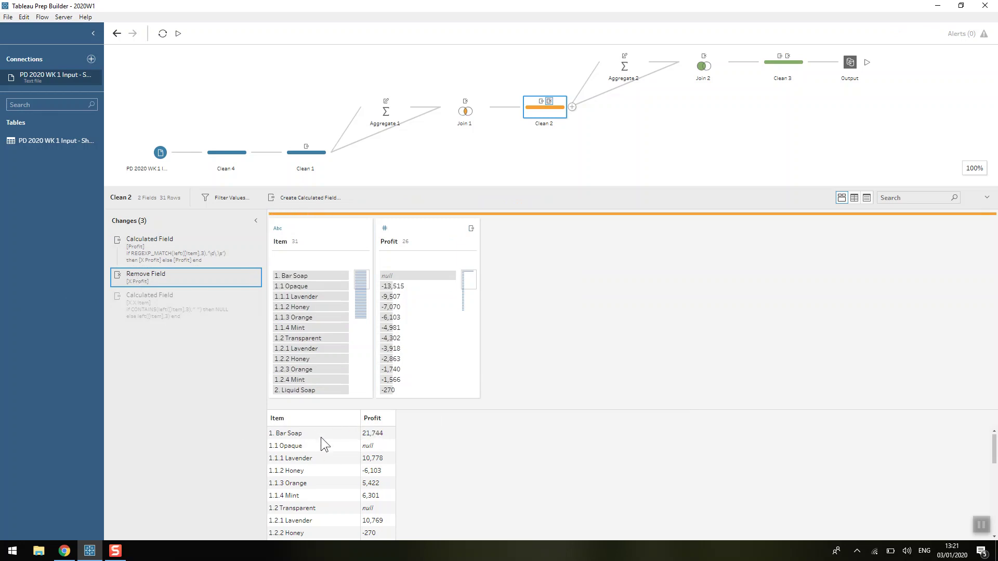
pyautogui.click(343, 434)
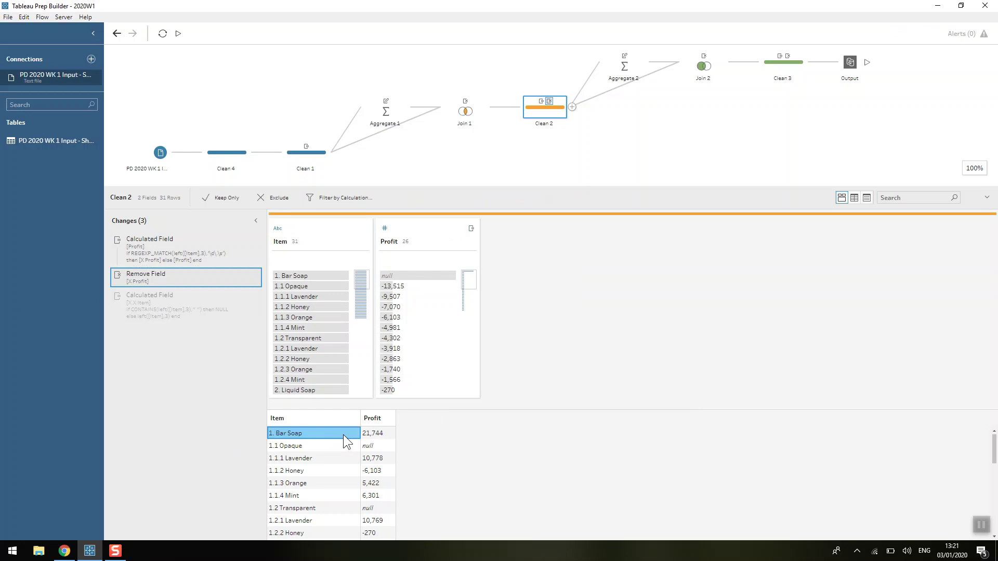
pyautogui.click(389, 433)
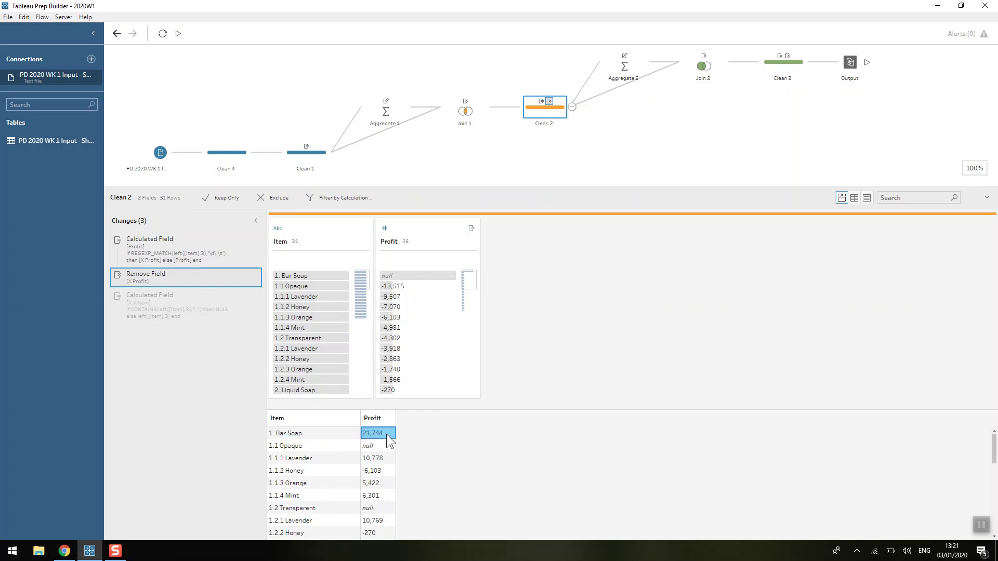
# Confirm the target statement's Bar Soap subtotal of 21,744 in Chrome.
pyautogui.click(72, 553)
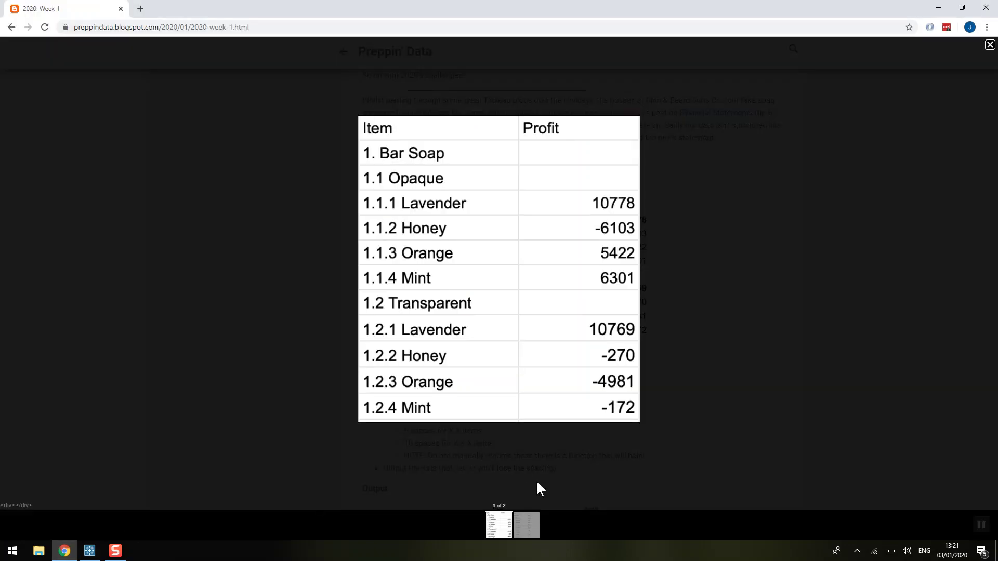
pyautogui.click(530, 524)
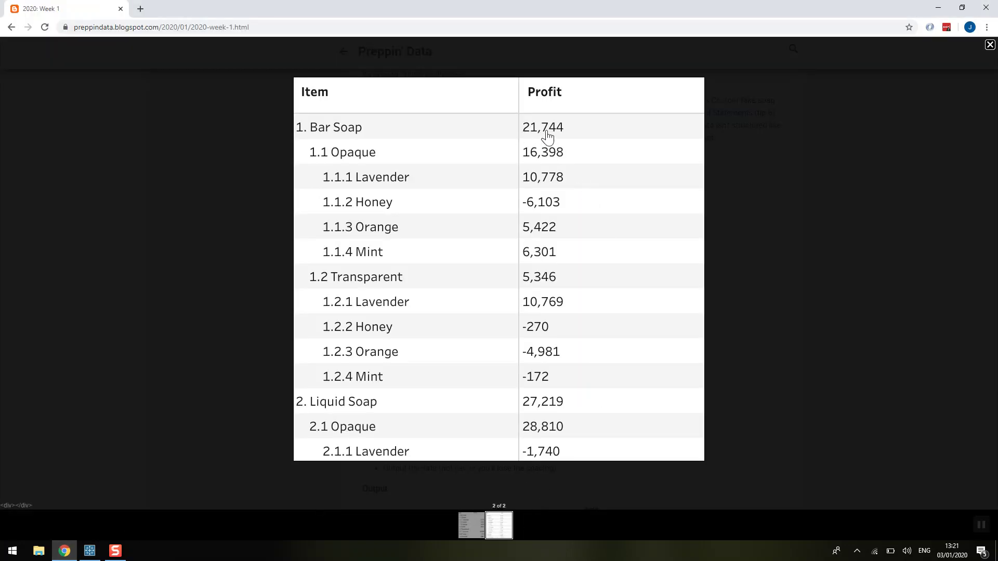
pyautogui.click(91, 553)
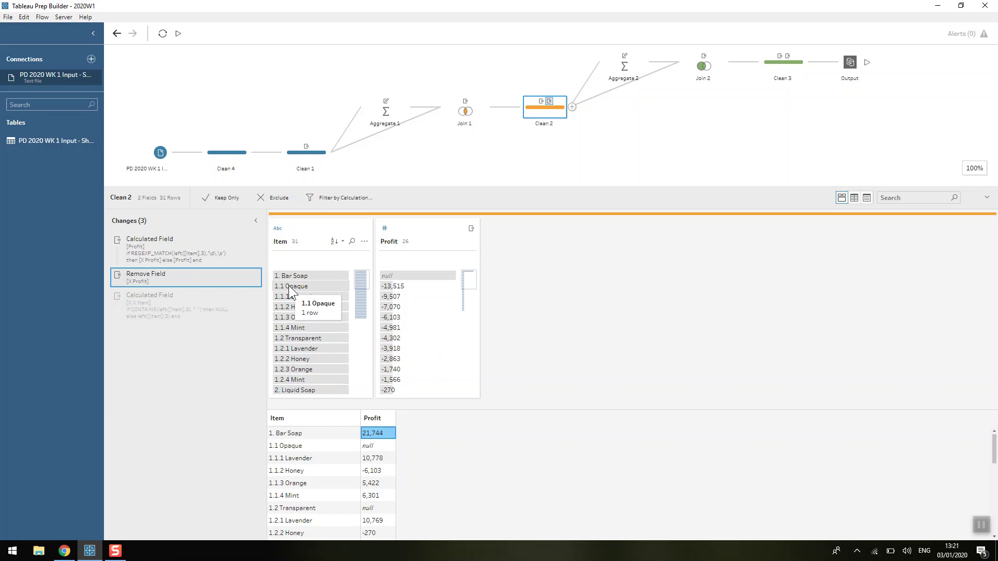
# Filter Clean 2 to the 1.1 Opaque row and open the X.X Item calculation.
pyautogui.click(289, 285)
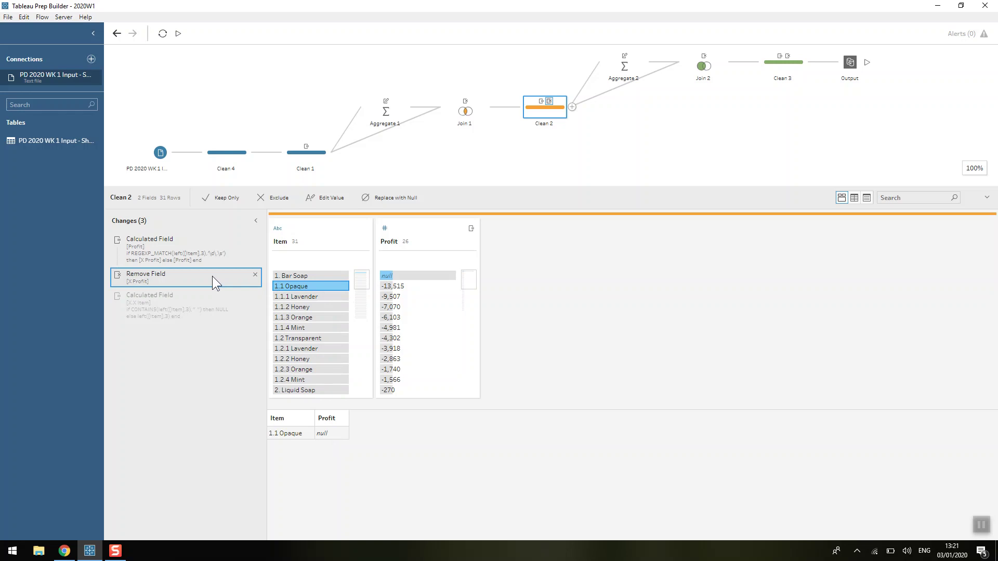
pyautogui.doubleClick(190, 313)
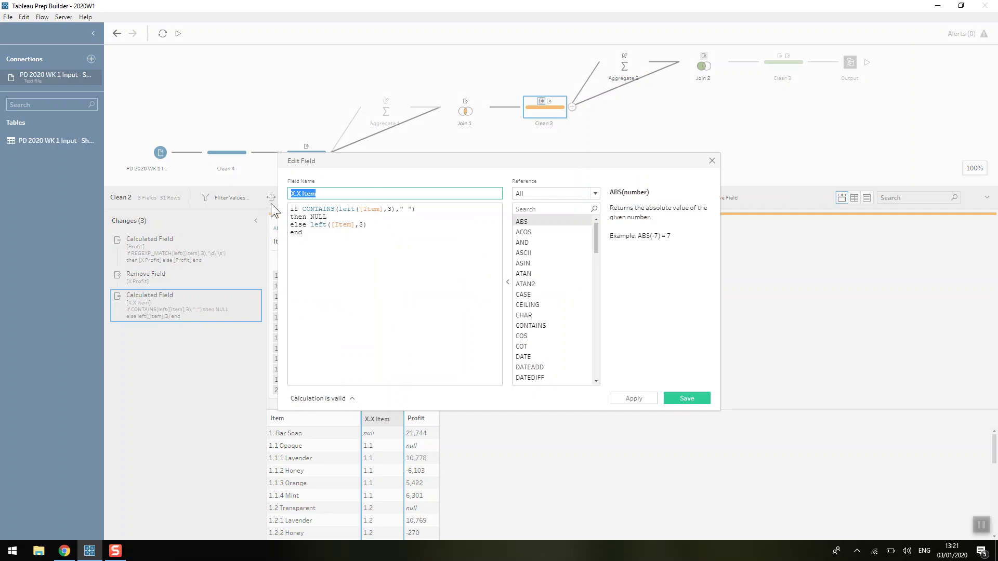
pyautogui.click(326, 192)
# Review the left([Item],3) and CONTAINS parts of the X.X Item formula, then save it.
pyautogui.moveTo(311, 224); pyautogui.dragTo(373, 225)
pyautogui.click(372, 225)
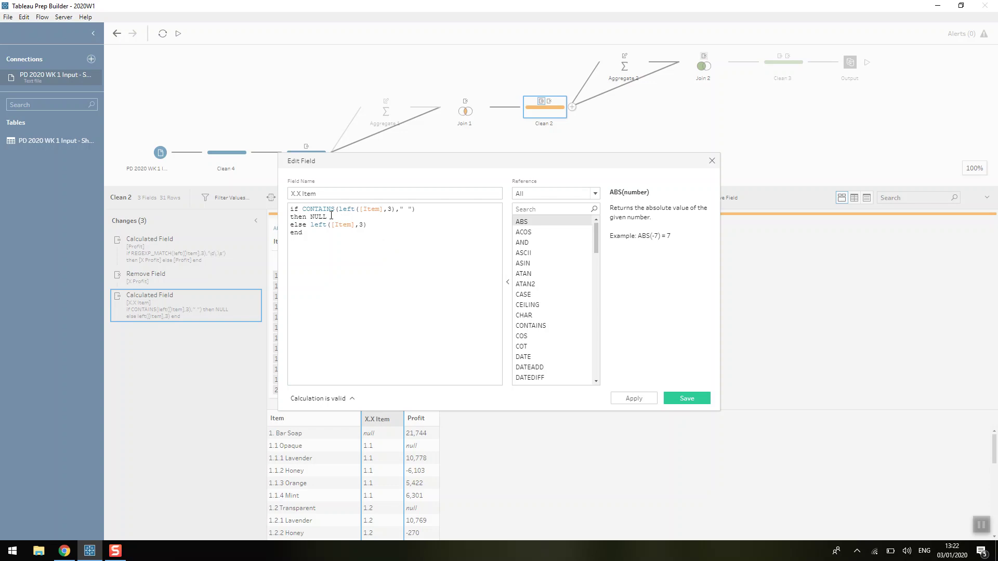
pyautogui.moveTo(339, 210); pyautogui.dragTo(396, 211)
pyautogui.click(331, 219)
pyautogui.click(701, 395)
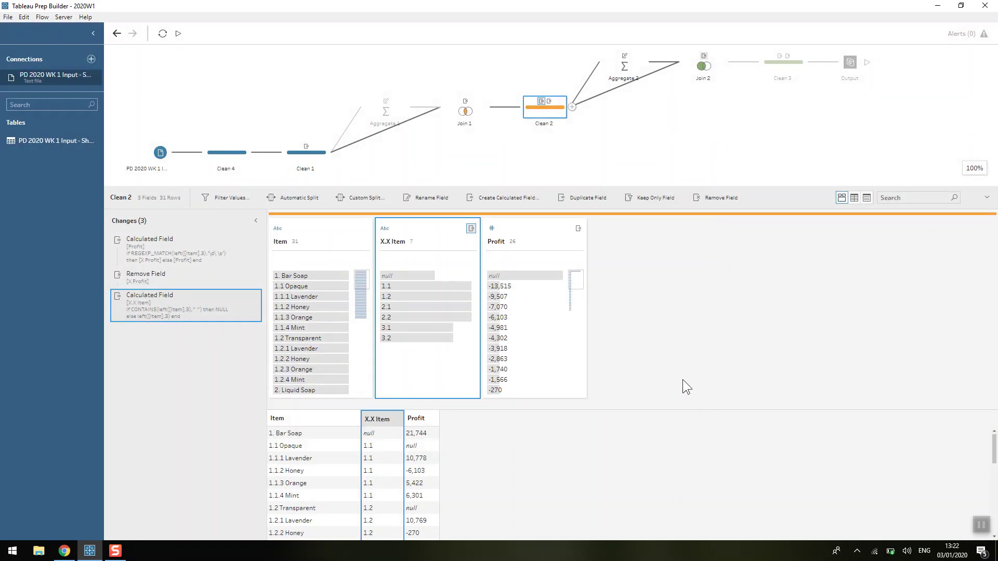
# Check Aggregate 2's X.X Profit sums, then show the Join 2 left join on X.X Item.
pyautogui.click(627, 66)
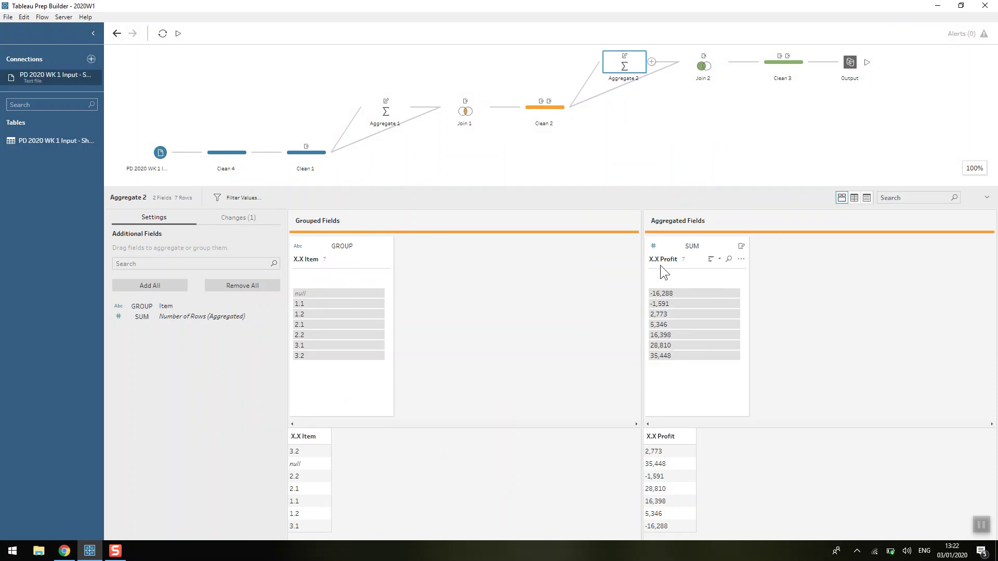
pyautogui.click(703, 66)
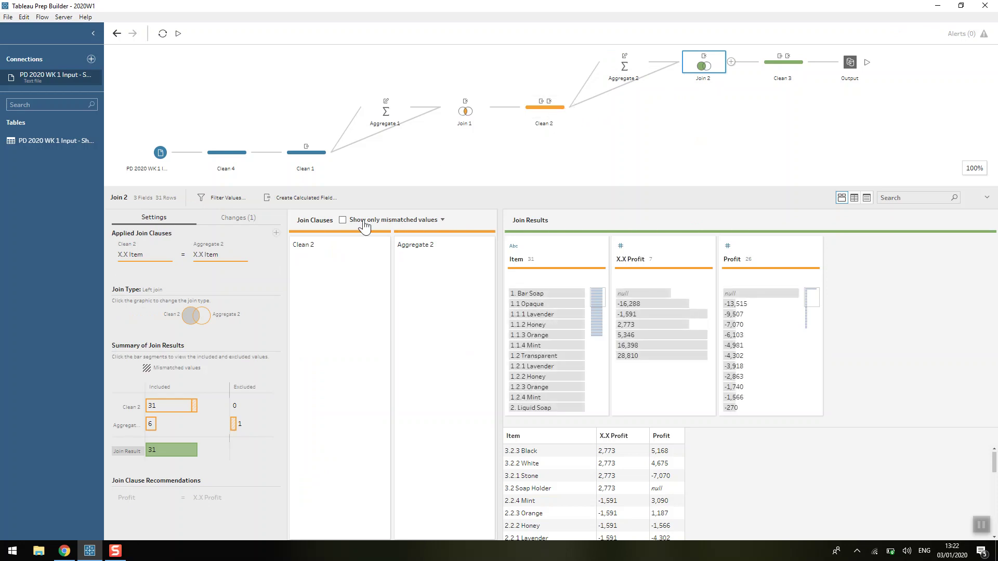
# Try an inner join on Join 2 and inspect the excluded Clean 2 top-level rows.
pyautogui.click(187, 314)
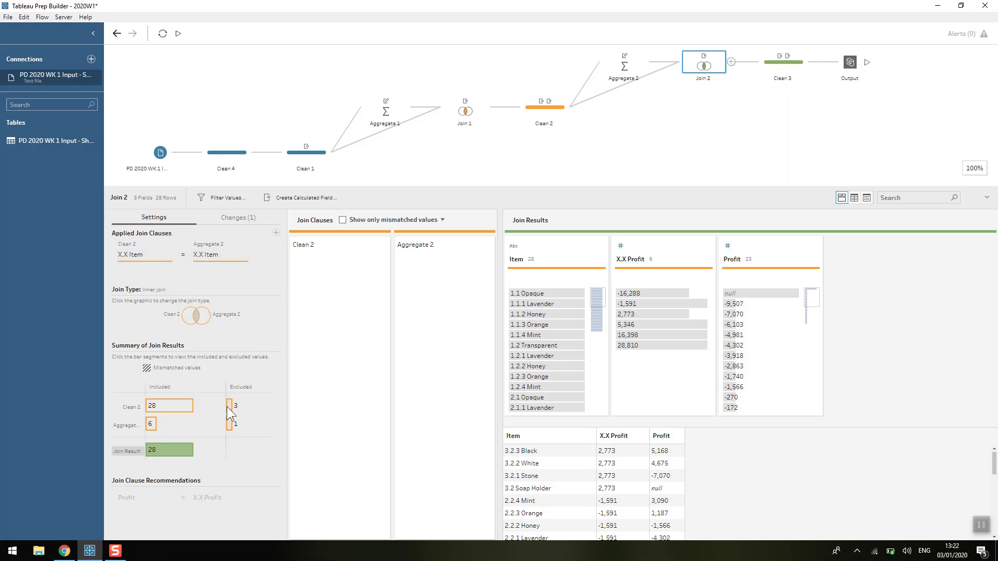
pyautogui.moveTo(187, 451)
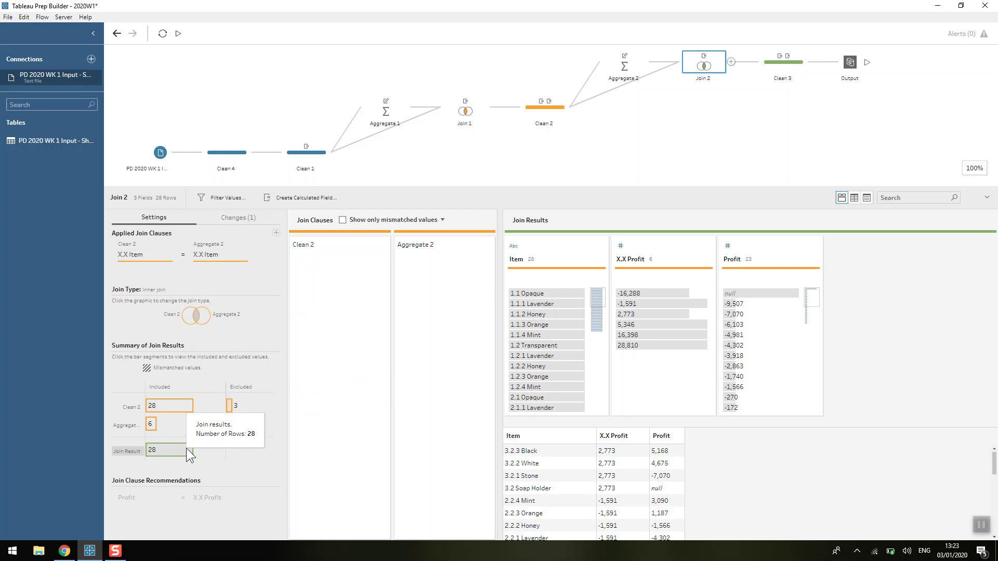
pyautogui.click(230, 407)
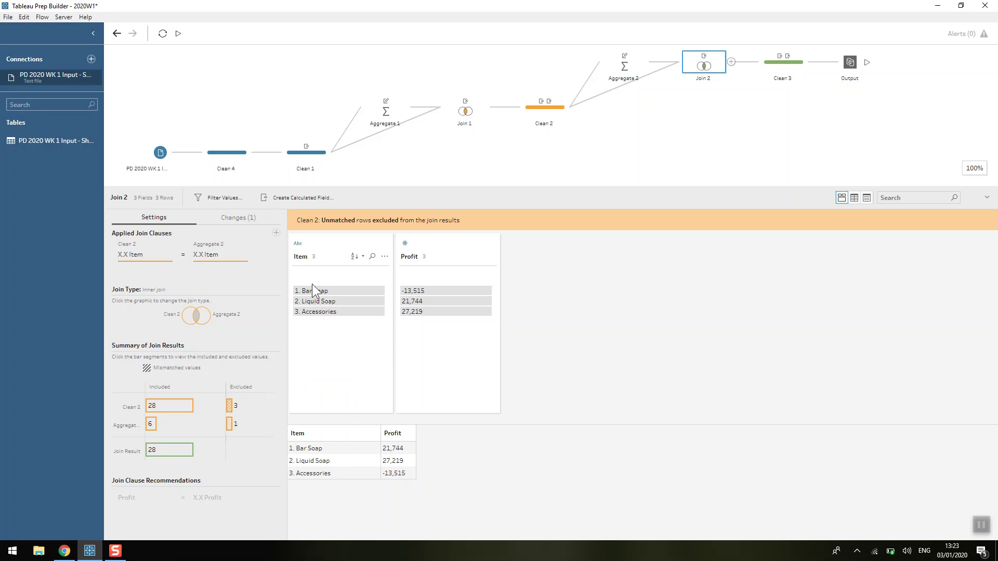
pyautogui.moveTo(324, 312)
pyautogui.moveTo(414, 301)
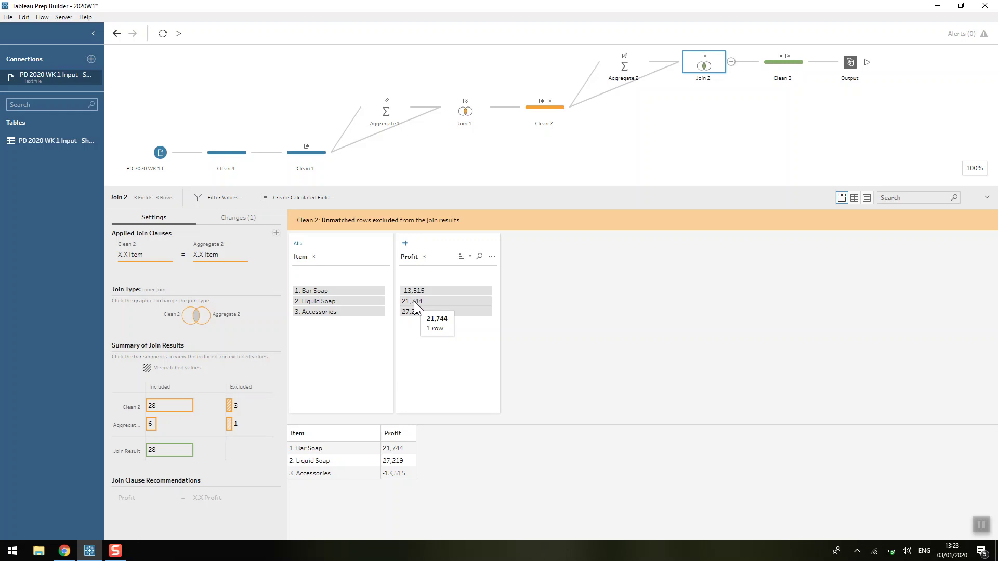
# Restore the left join, check Aggregate 2's excluded rows, and view Aggregate 2's 7 sums.
pyautogui.click(191, 314)
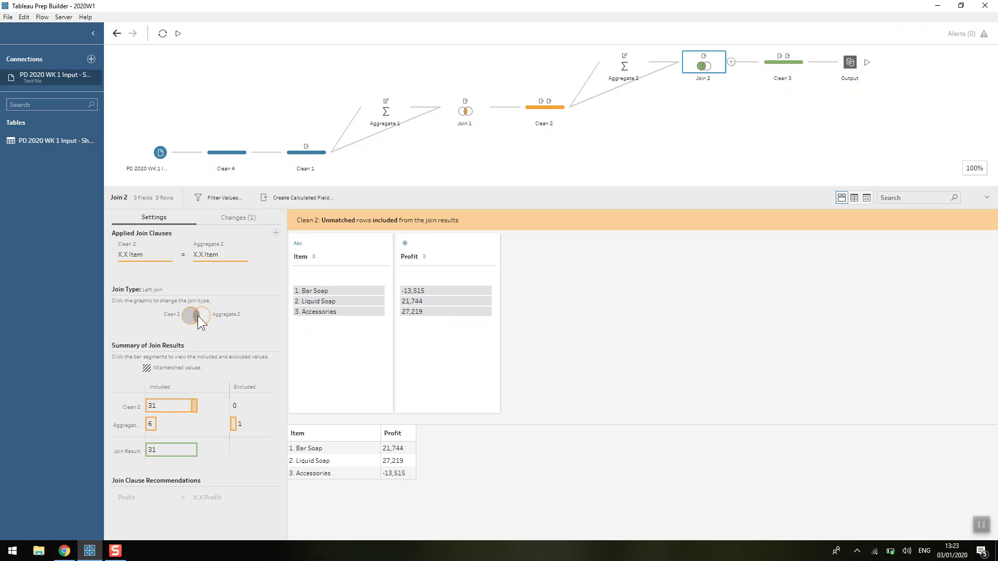
pyautogui.click(232, 423)
pyautogui.click(625, 65)
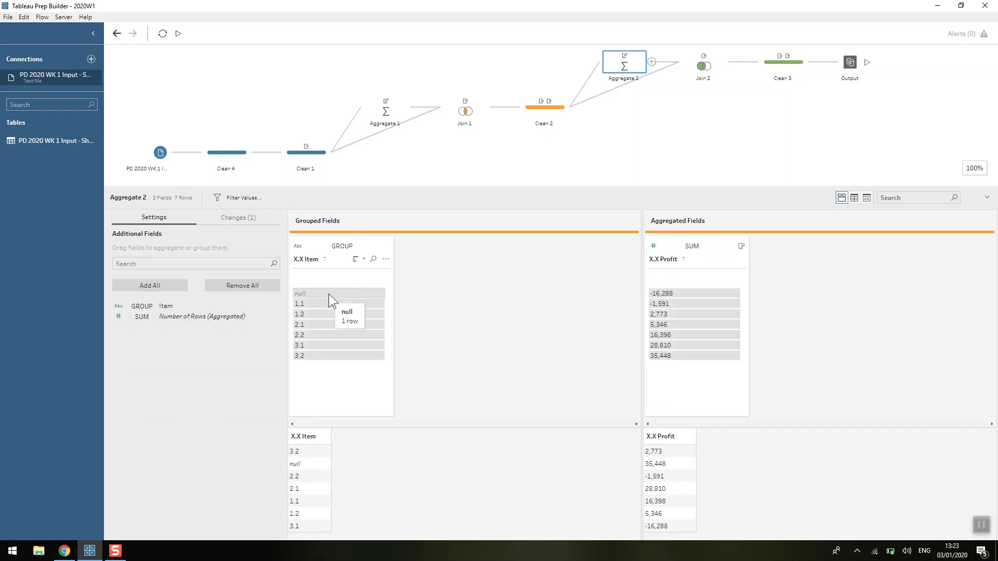
# Check Aggregate 2's null X.X Item group and Join 2, then show Clean 3's indented items and Profit.
pyautogui.click(329, 294)
pyautogui.click(695, 63)
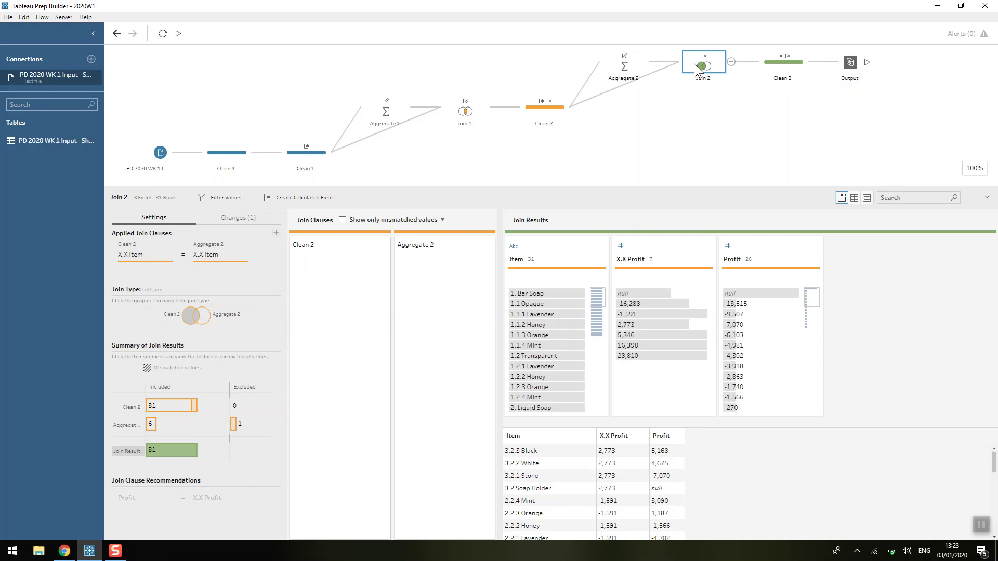
pyautogui.click(775, 66)
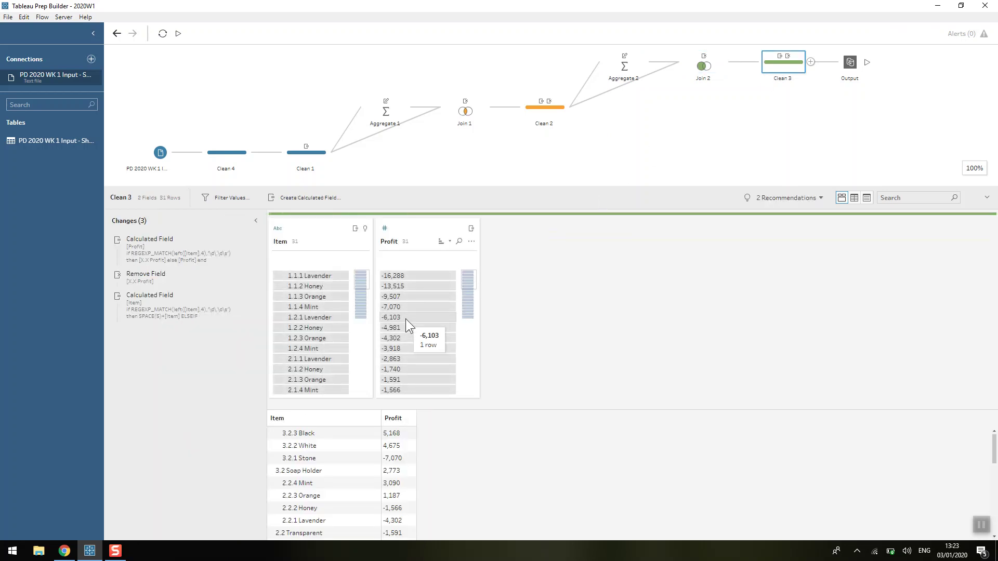
# Save the REGEXP_MATCH Profit formula that fills subtotal rows with X.X Profit, then preview the 31 rows.
pyautogui.doubleClick(207, 257)
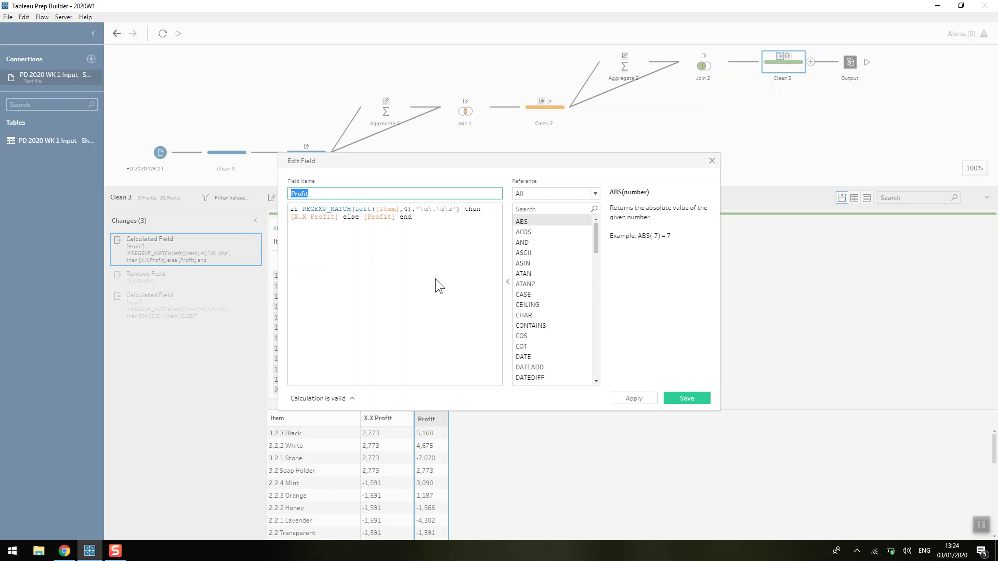
pyautogui.click(300, 469)
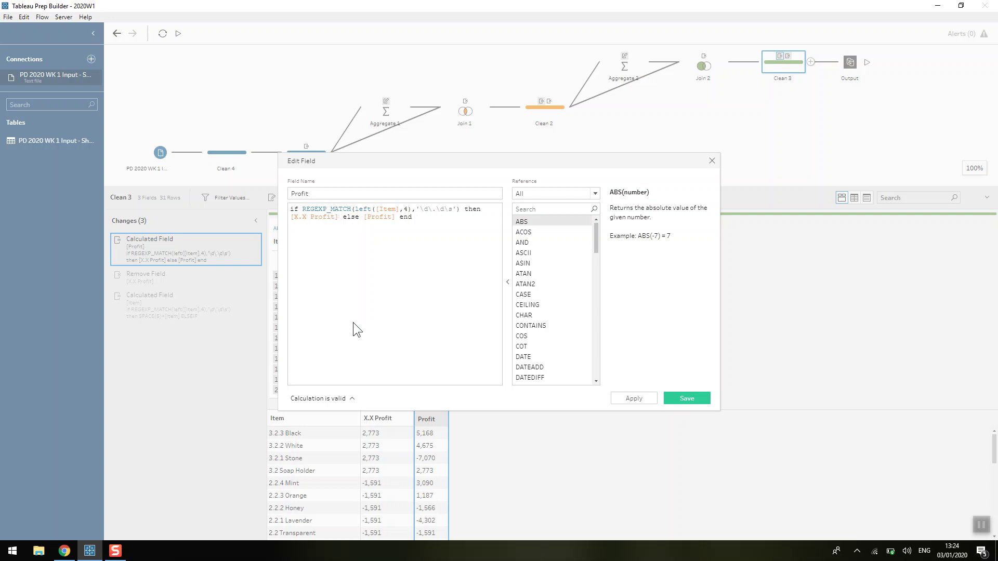
pyautogui.click(691, 399)
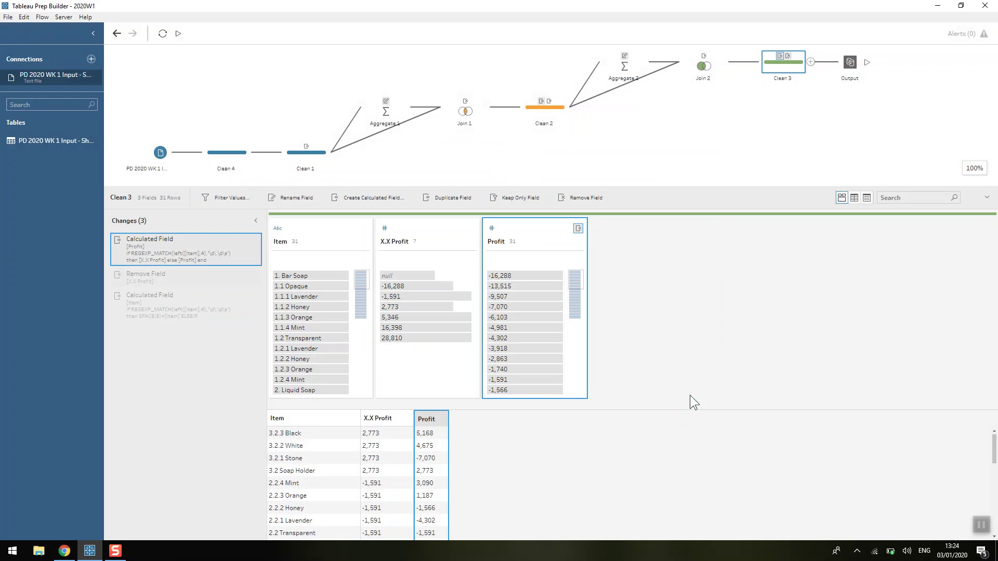
pyautogui.click(135, 282)
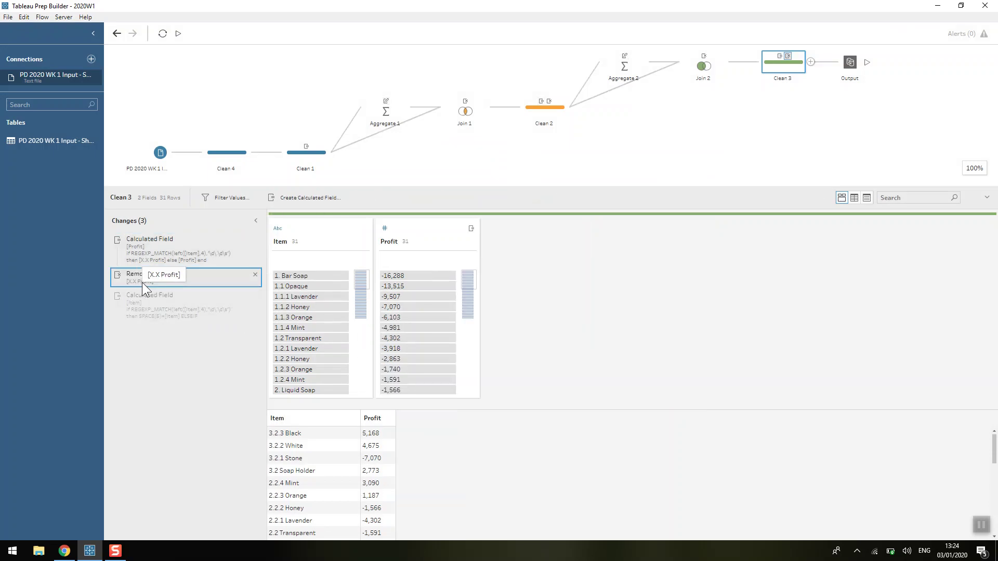
# Open Clean 3's Item calculation, the REGEXP_MATCH formula indenting items with SPACE(5) or SPACE(10).
pyautogui.doubleClick(154, 301)
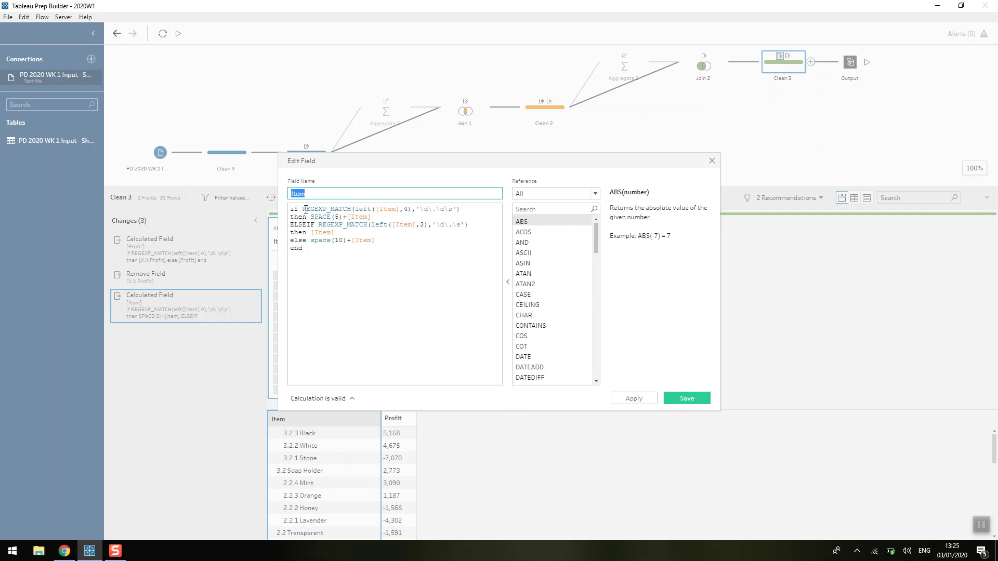
# Review and save the SPACE(5)/SPACE(10) Item formula, then show the Output step saving Week 1 as .hyper.
pyautogui.moveTo(304, 208); pyautogui.dragTo(468, 210)
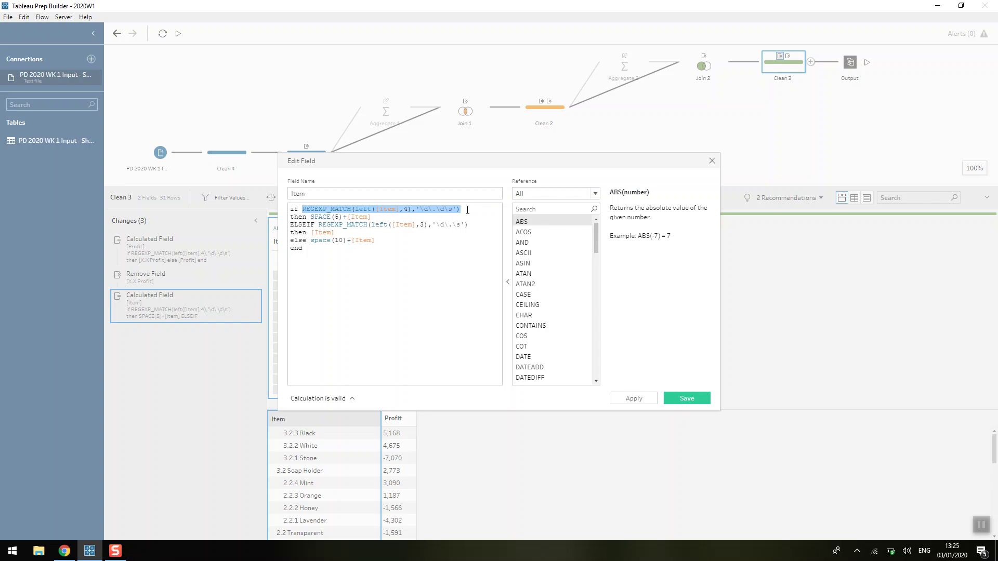
pyautogui.click(467, 210)
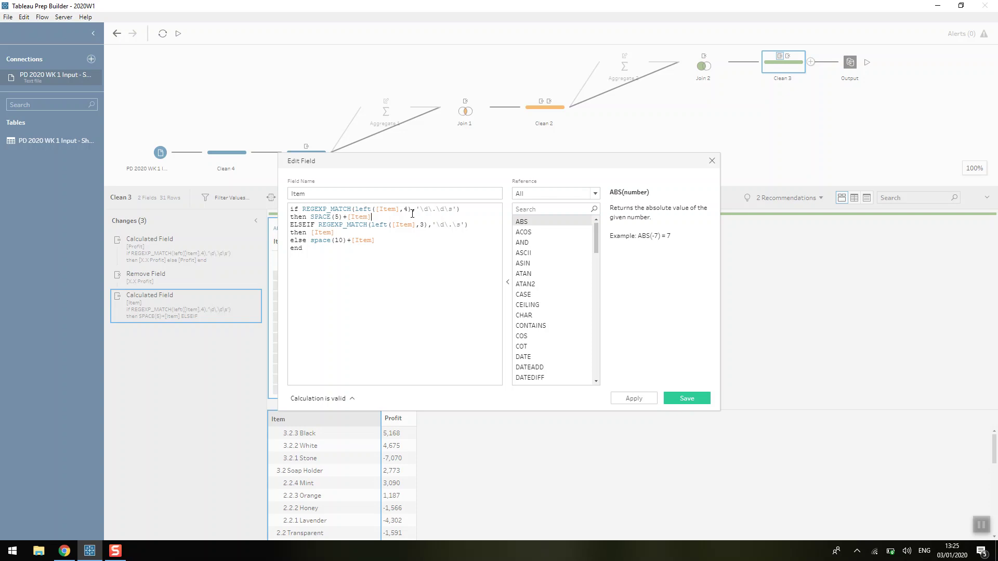
pyautogui.click(361, 232)
pyautogui.click(706, 397)
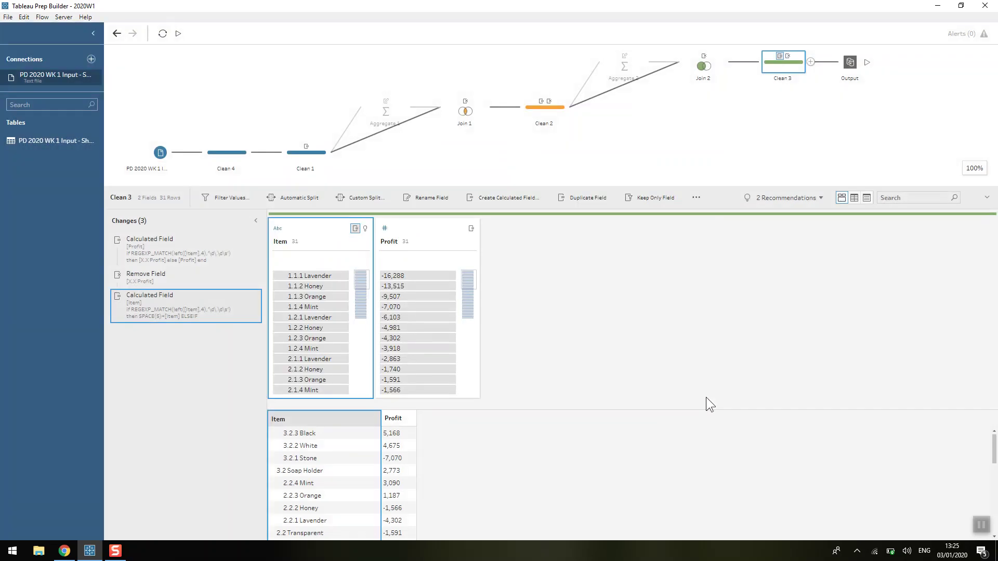
pyautogui.click(850, 74)
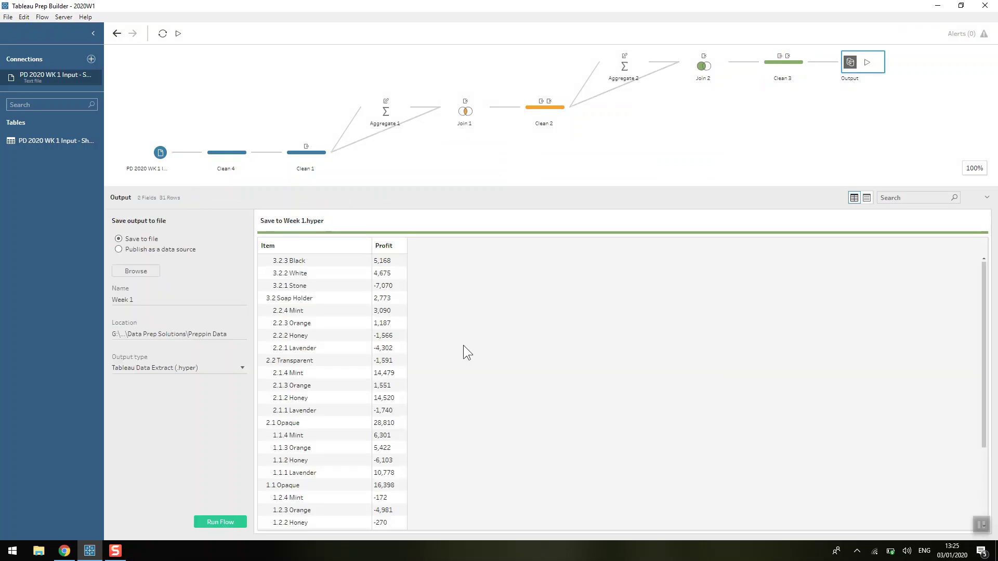